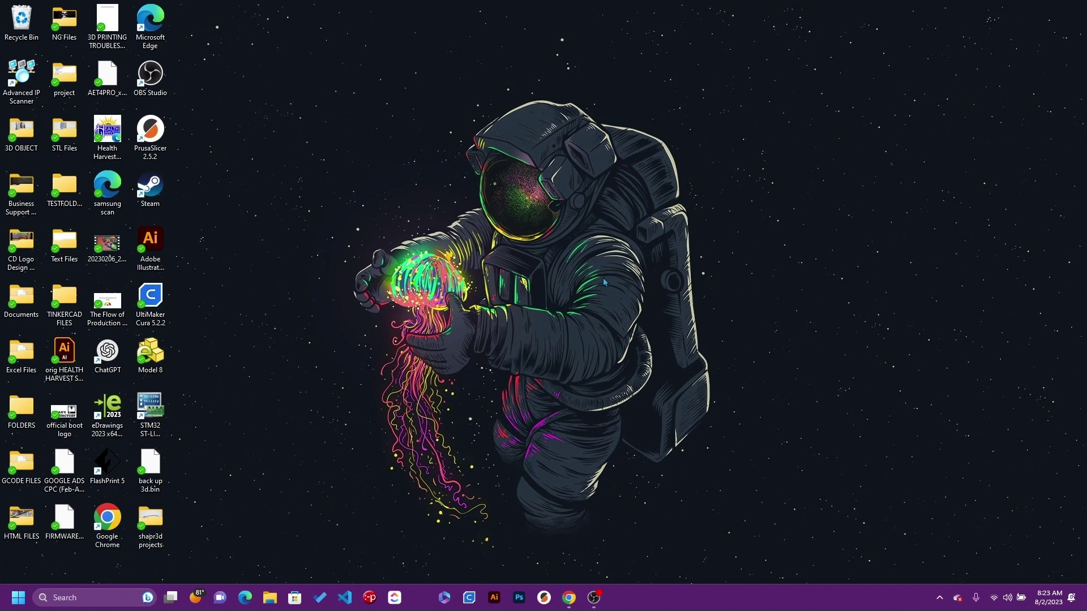
Step: Launch Google Chrome from the desktop shortcut and maximize its window
left_click(111, 521)
double_click(111, 521)
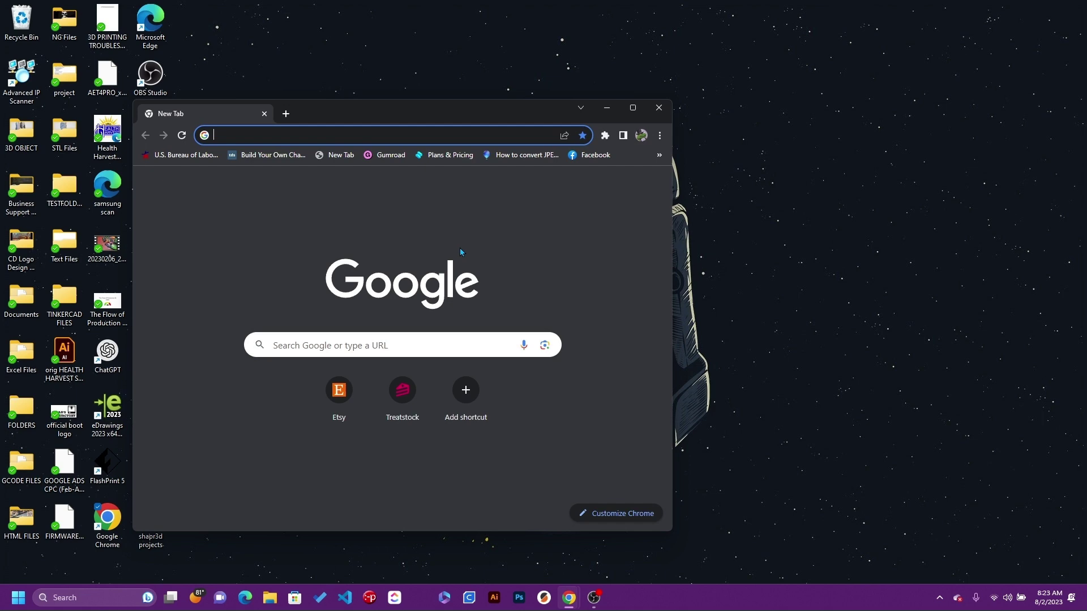
left_click(629, 107)
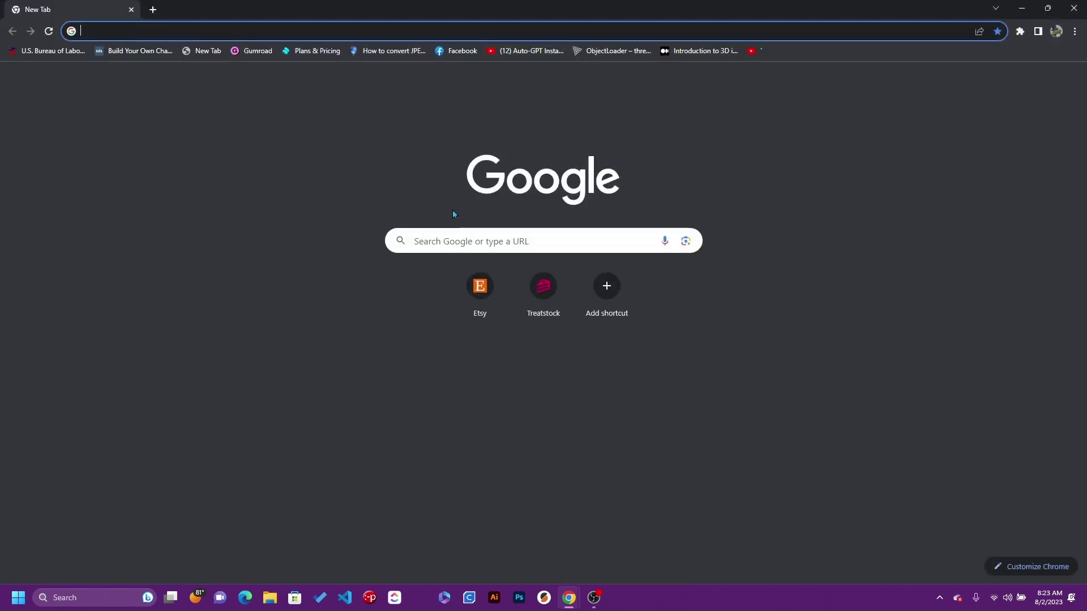
Step: Search Google for 'cura'
left_click(432, 235)
type("cura")
key("Return")
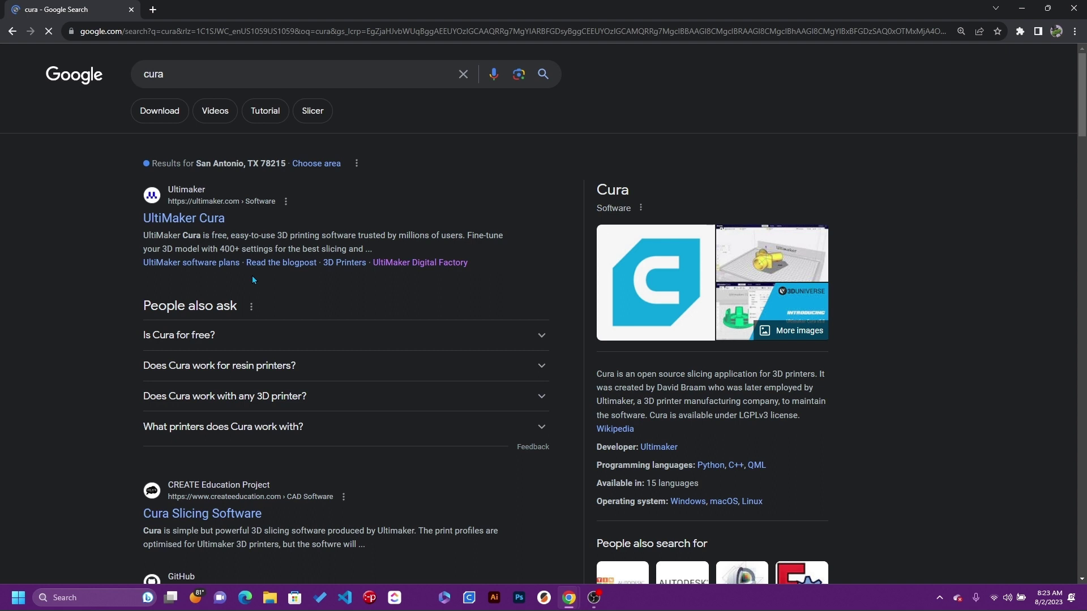
Step: Open the official UltiMaker Cura site and go to its Download for Free options
left_click(154, 221)
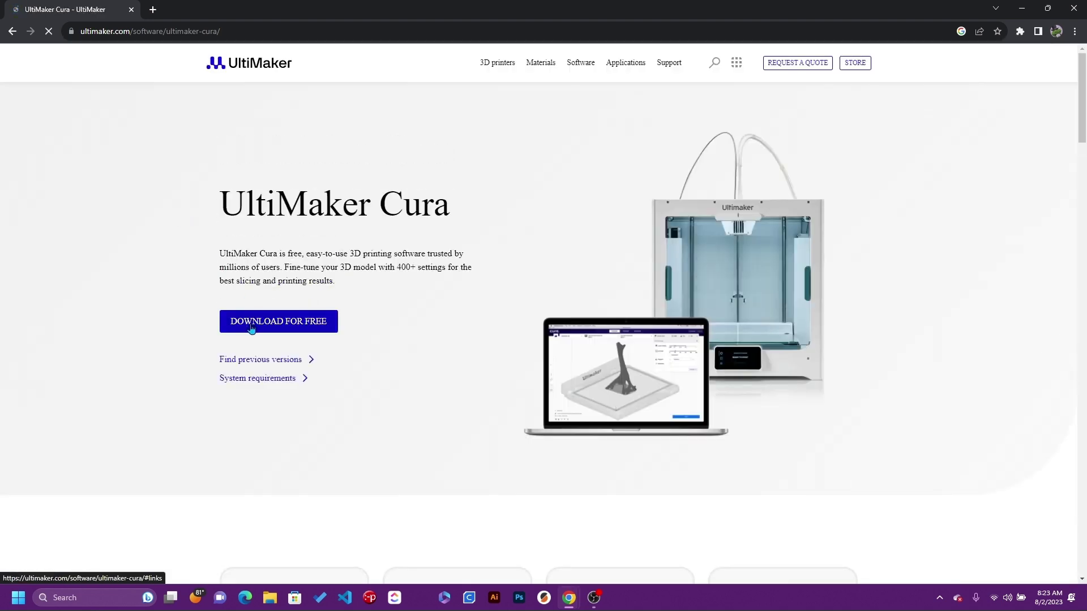
left_click(251, 328)
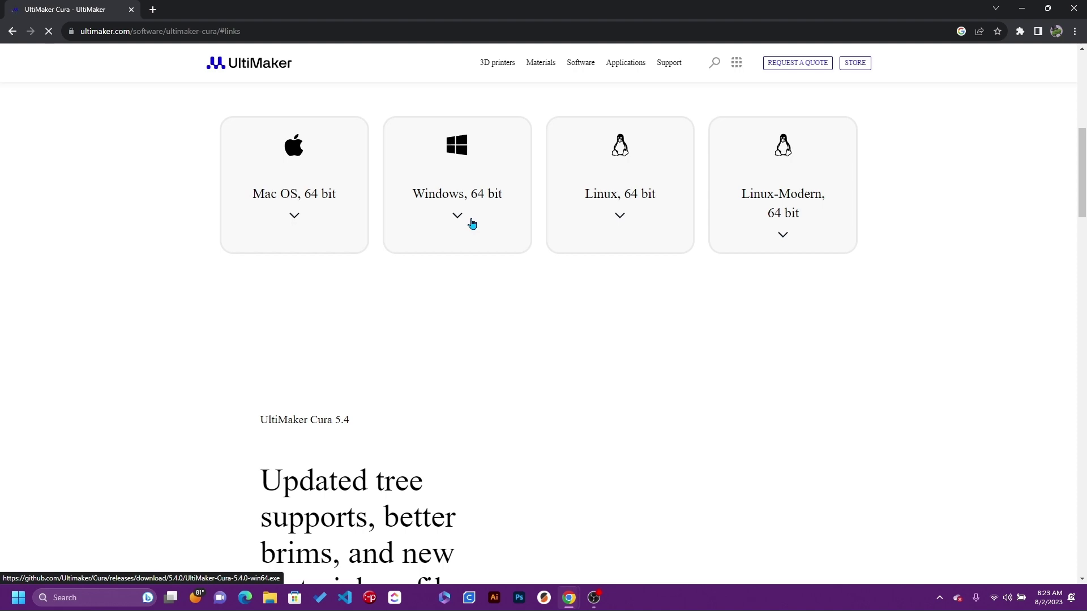
scroll(457, 249, "down", 6)
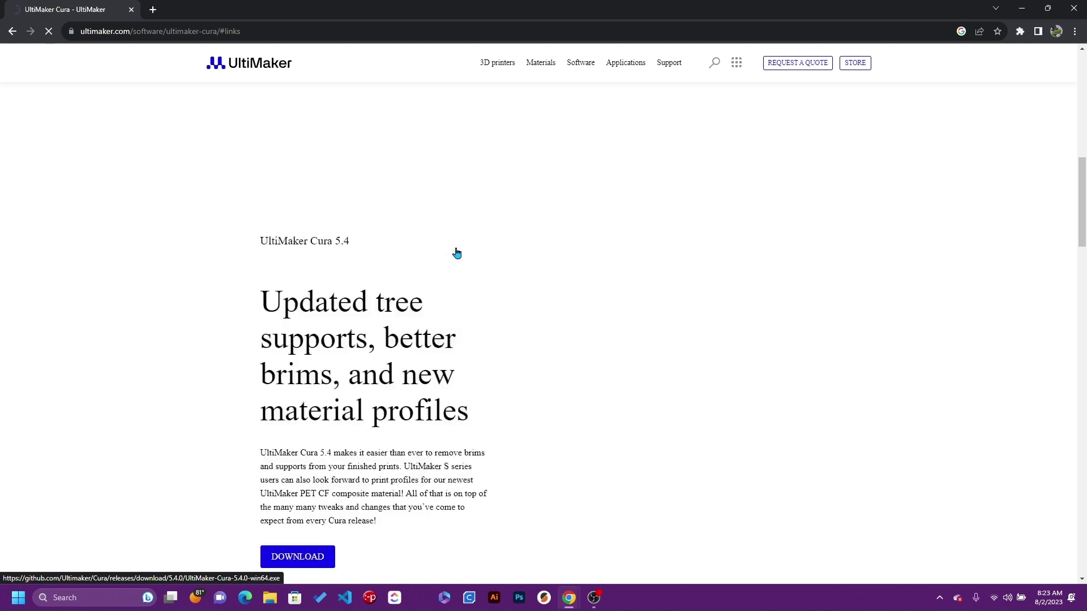
left_click(298, 396)
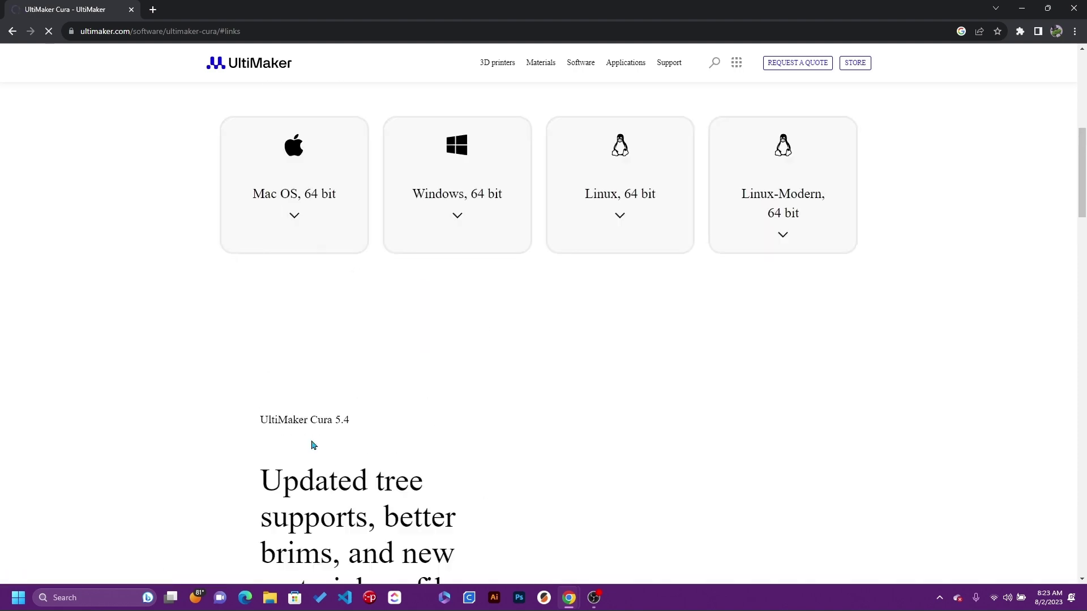
Step: Choose the Windows, 64 bit card to start the Cura 5.4.0 installer download
scroll(312, 445, "down", 6)
scroll(296, 393, "up", 2)
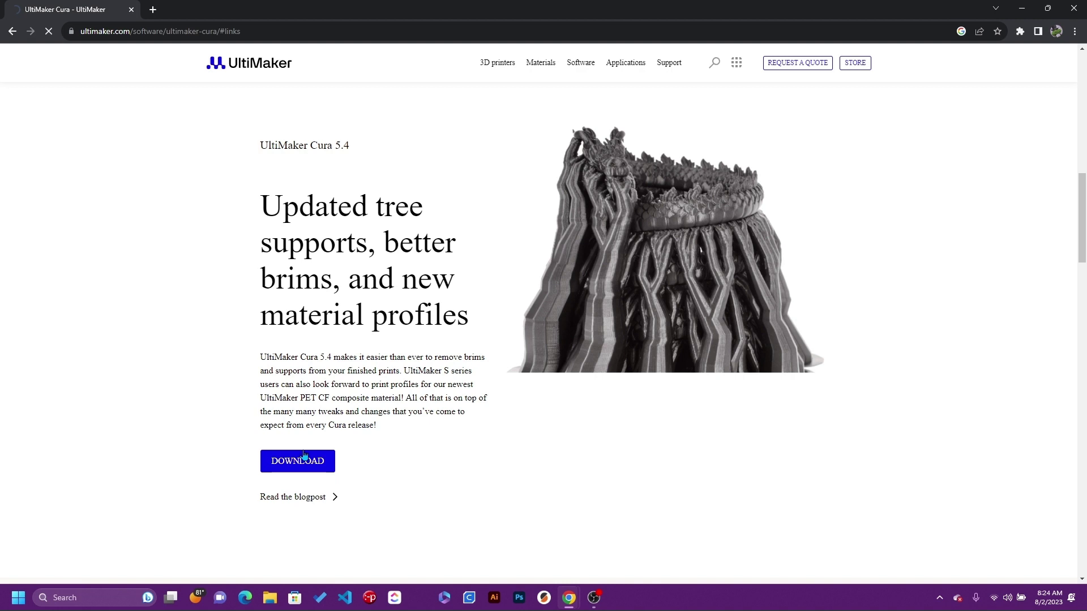
left_click(301, 462)
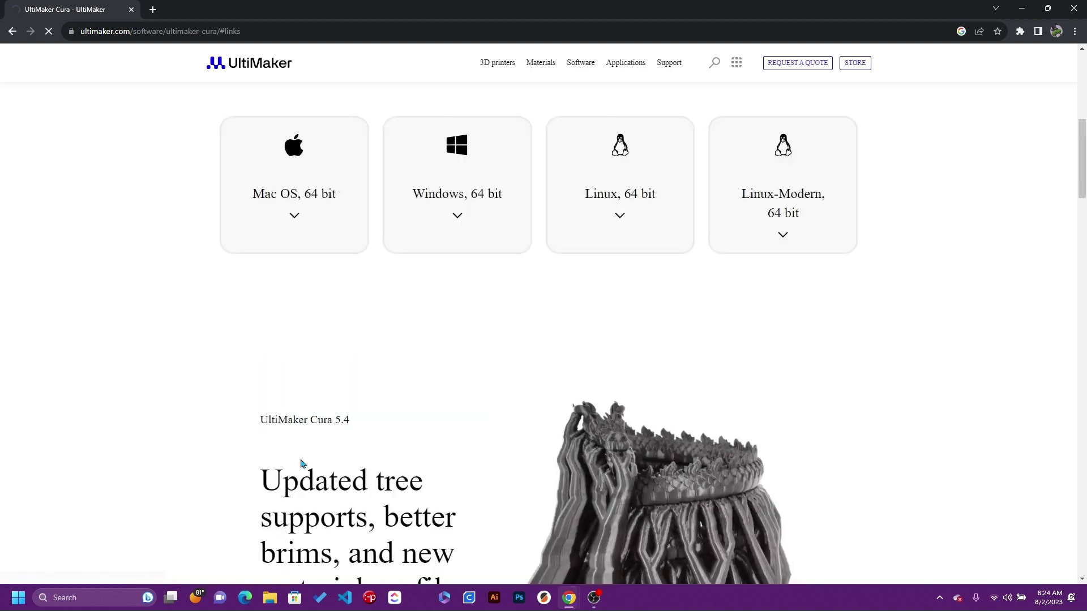
left_click(422, 202)
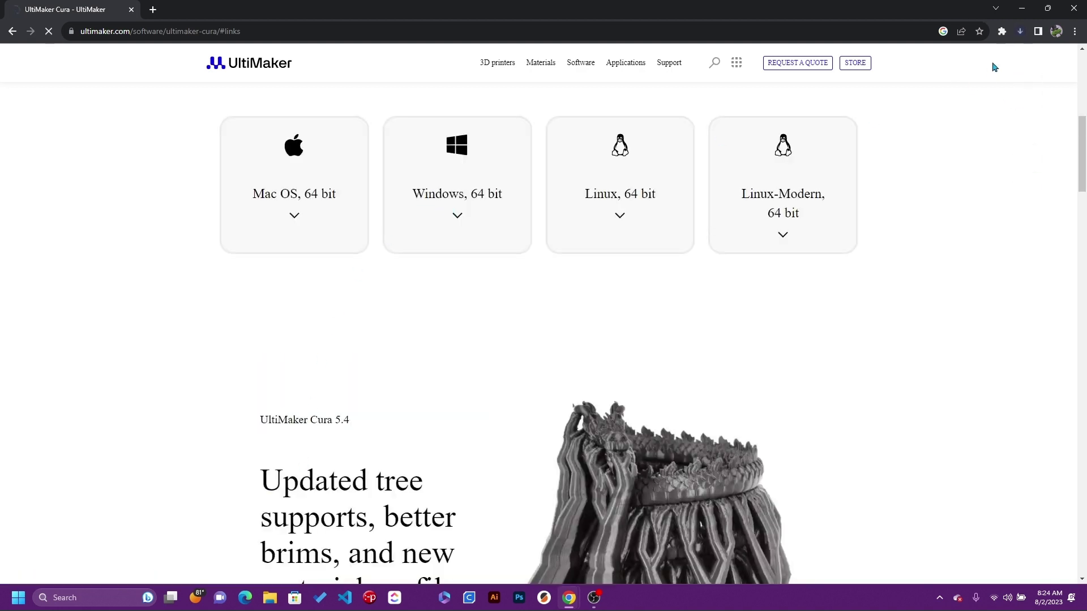
Step: Watch the downloads list until the 281 MB UltiMaker-Cura-5.4.0-win64.exe finishes
left_click(1021, 32)
left_click(1020, 31)
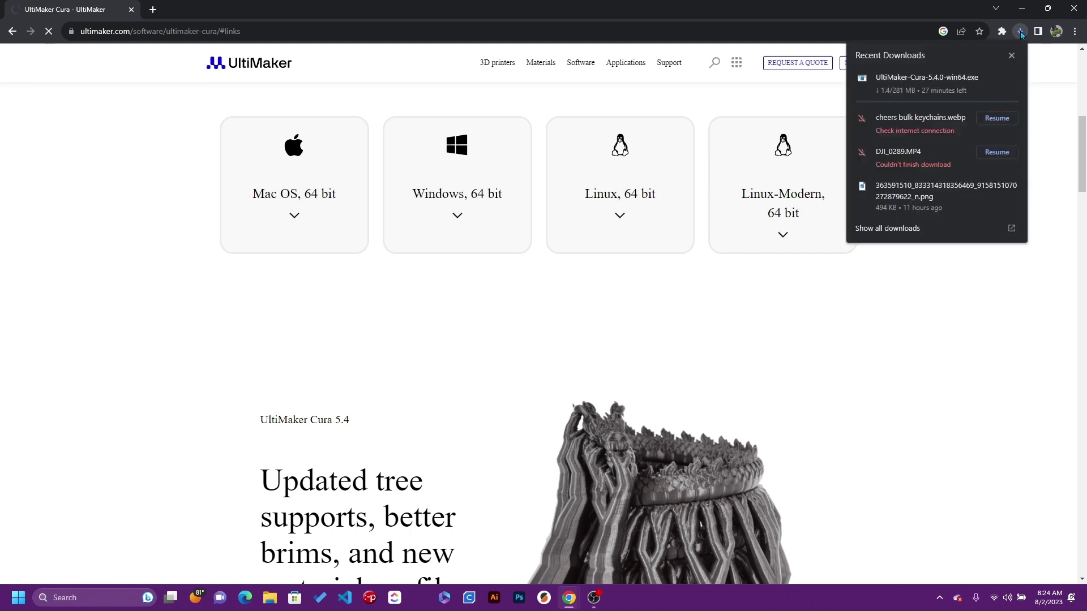
left_click(1021, 32)
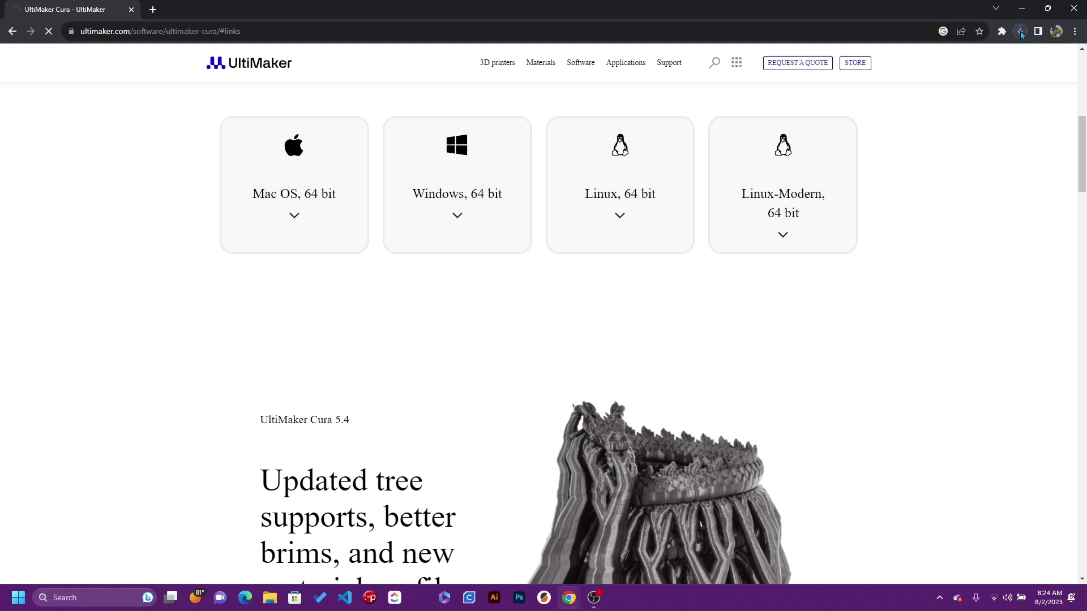
left_click(1020, 31)
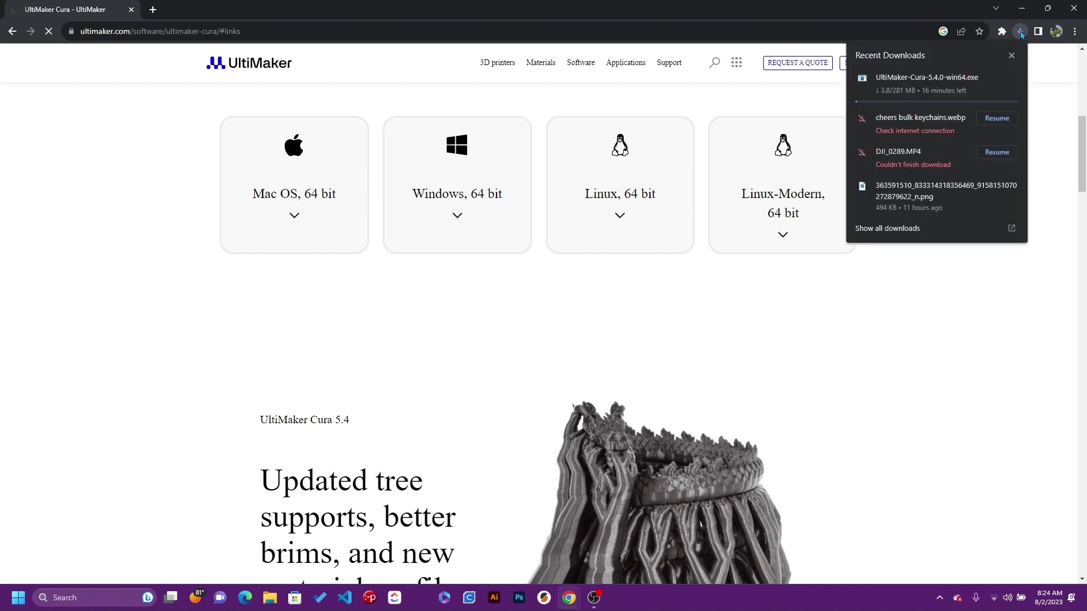
left_click(1020, 32)
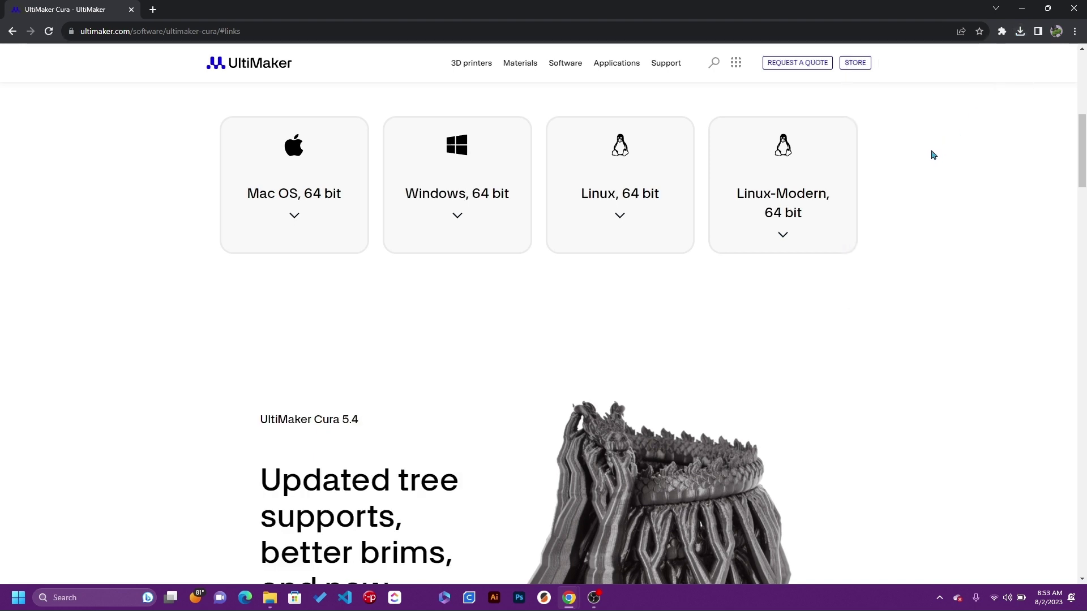
left_click(1021, 31)
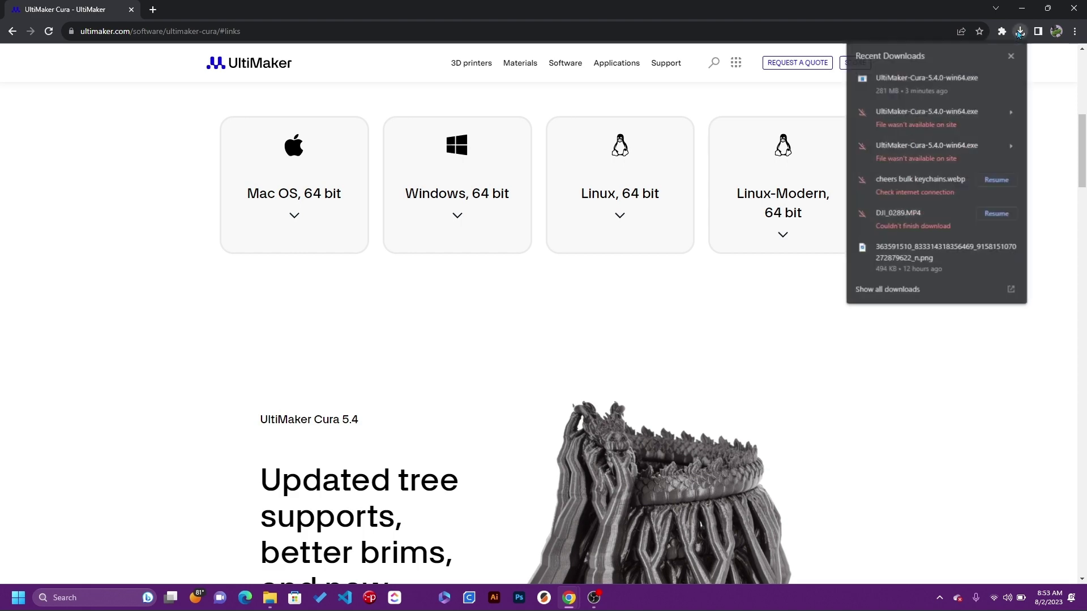
left_click(959, 77)
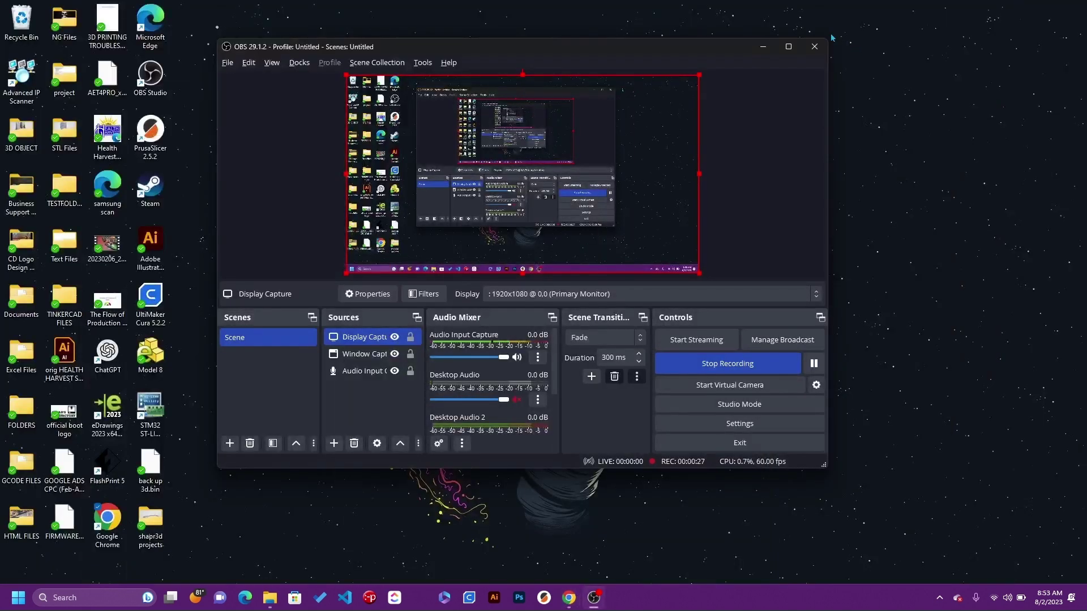
Step: Minimize OBS and run UltiMaker-Cura-5.4.0-win64 from the Downloads folder in File Explorer
left_click(763, 46)
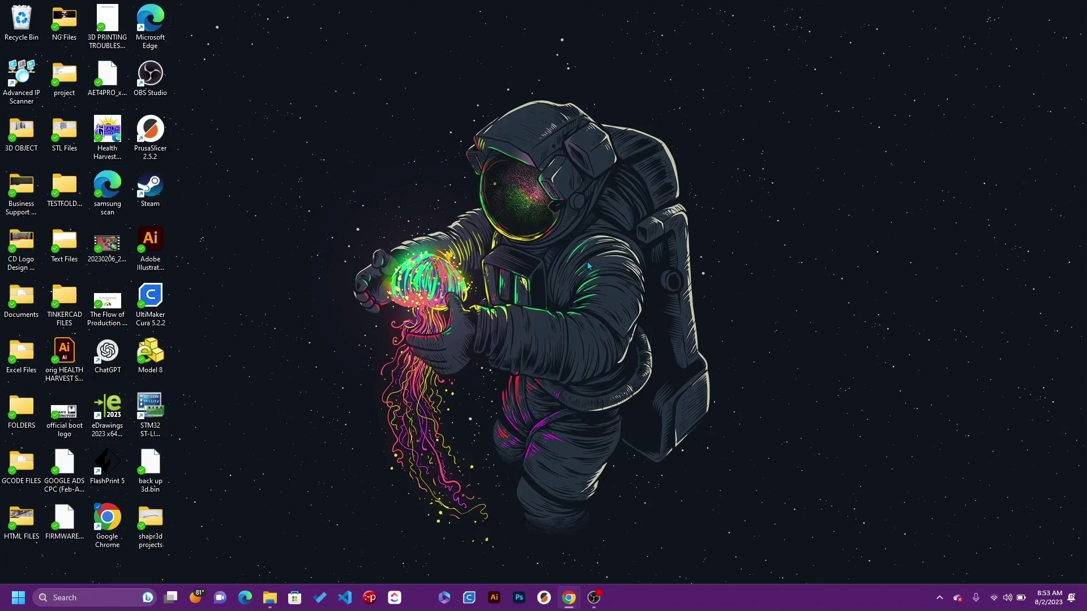
left_click(269, 598)
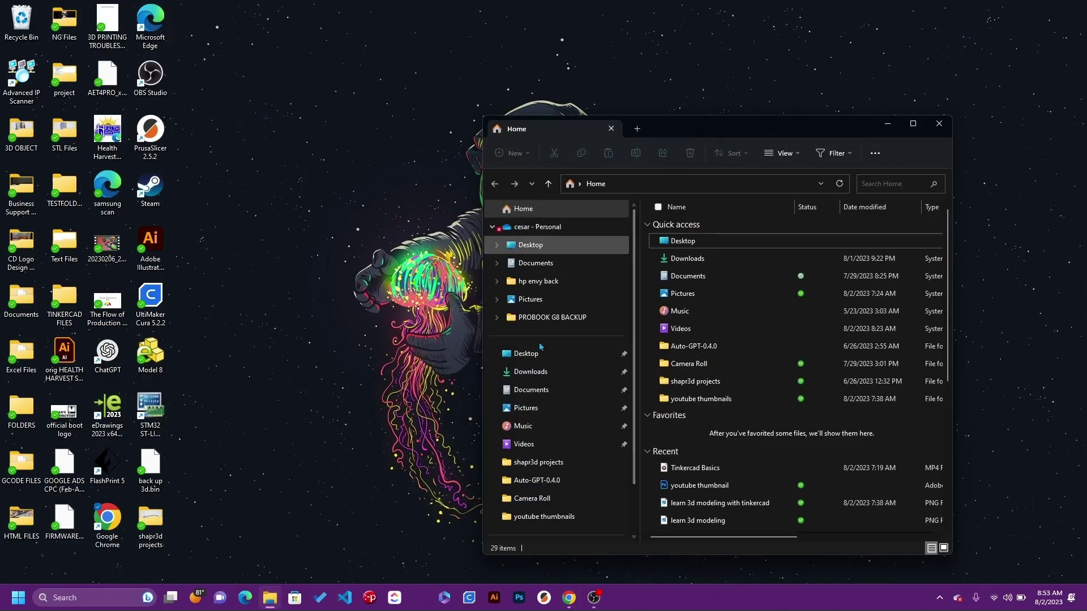
left_click(530, 374)
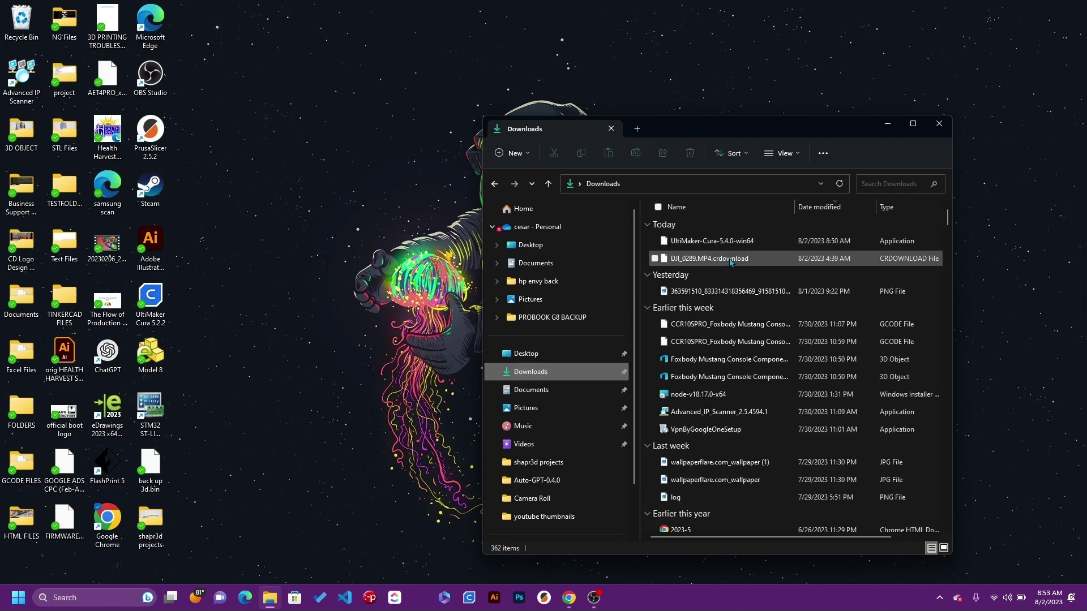
double_click(714, 242)
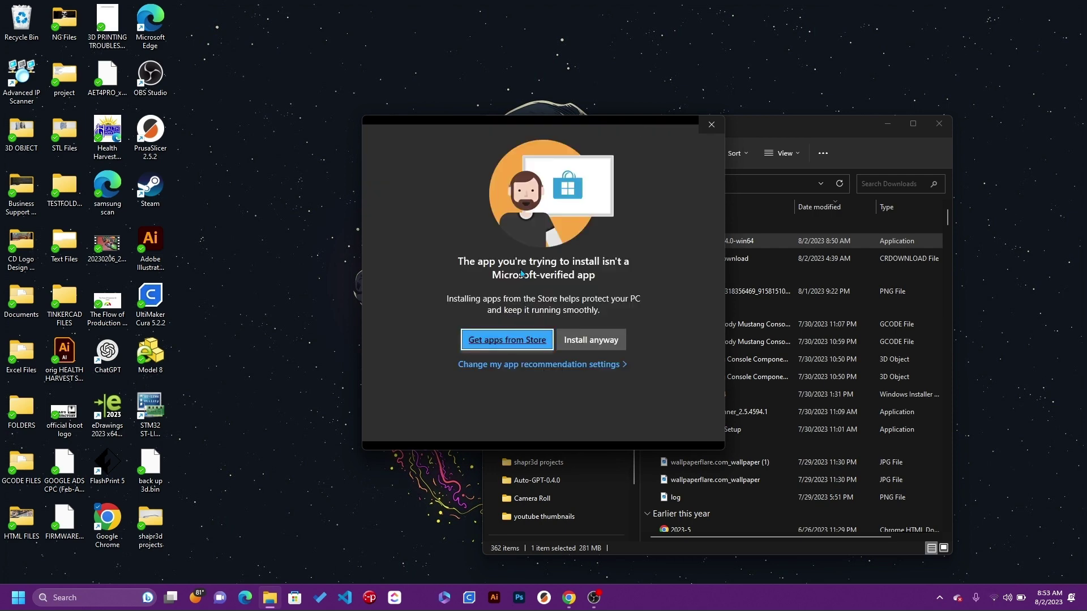
Step: Choose Install anyway on the unverified-app warning and approve admin rights for the installer
left_click(576, 339)
left_click(886, 126)
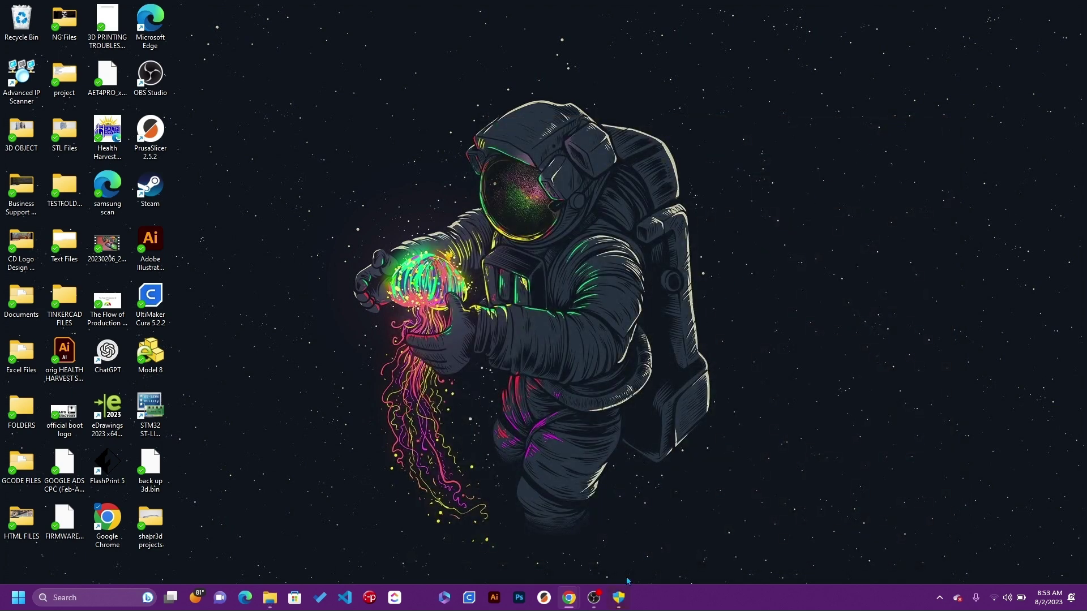
left_click(619, 601)
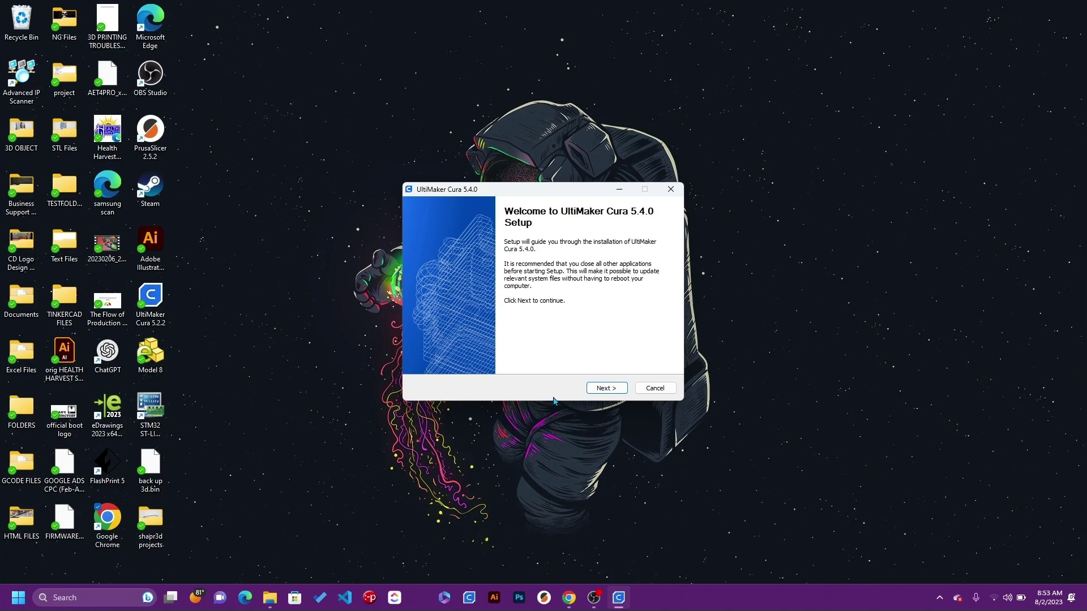
Step: Accept the licence, keep the default install and Start Menu folders, install, and launch Cura 5.4.0
left_click(596, 391)
left_click(596, 390)
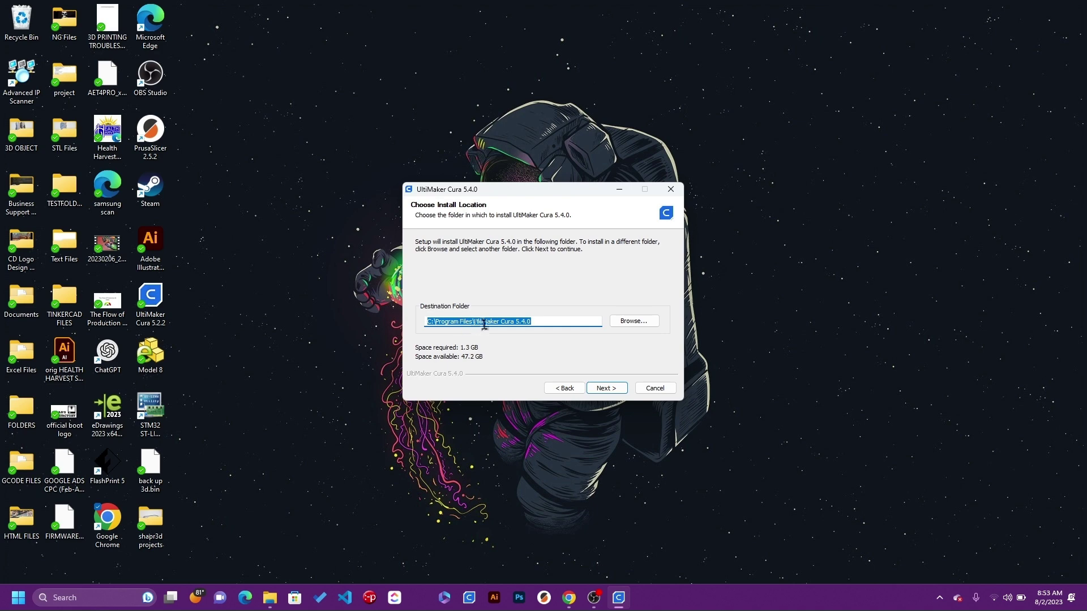
left_click(612, 389)
left_click(612, 389)
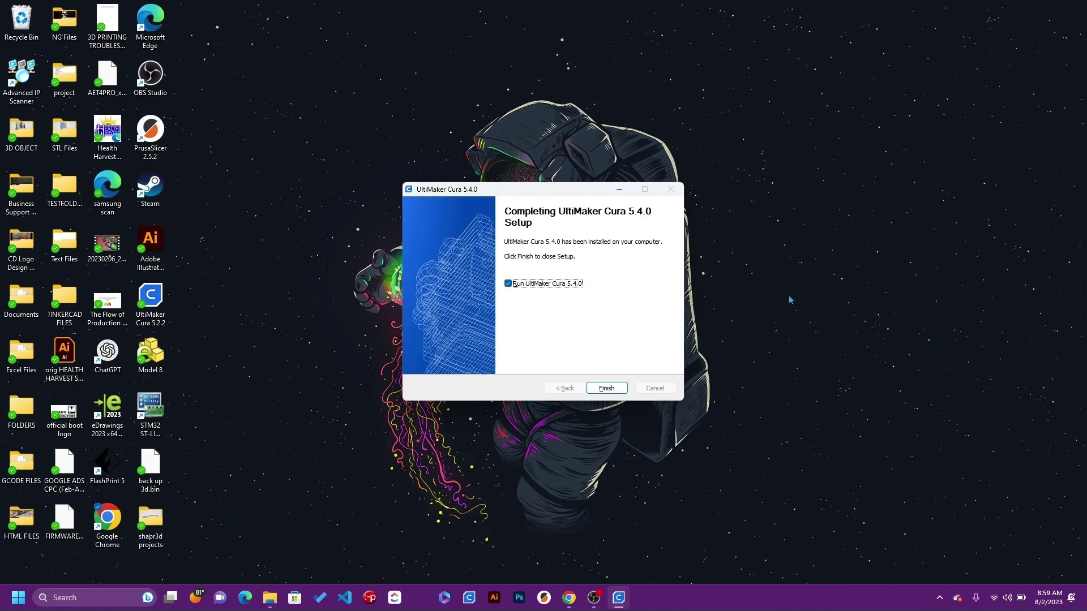
left_click(594, 394)
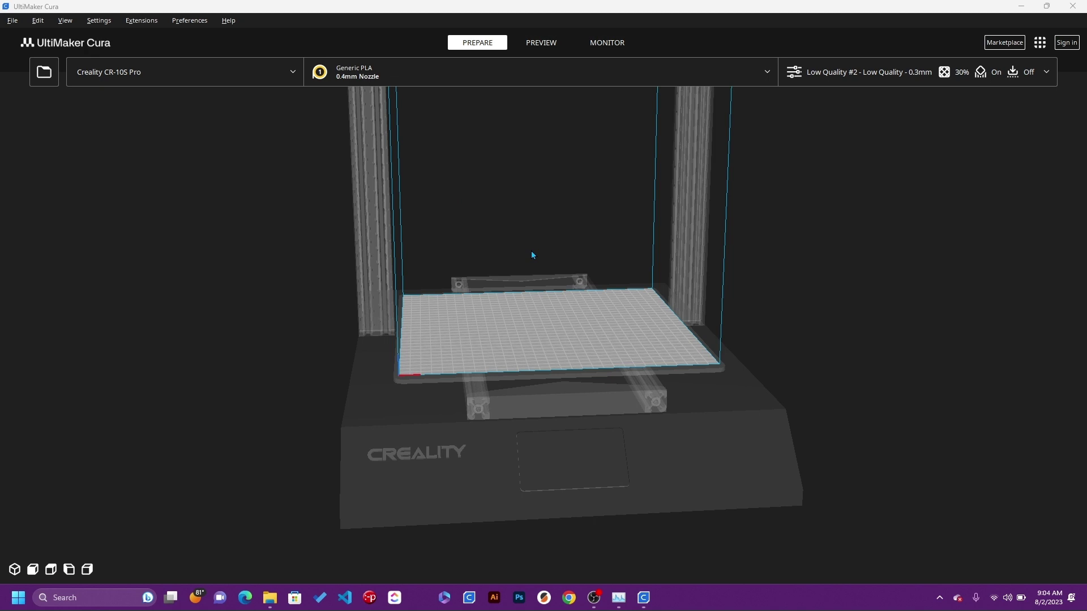
Step: Orbit the view around the empty Creality CR-10S Pro build plate
right_click_drag(555, 258, 548, 335)
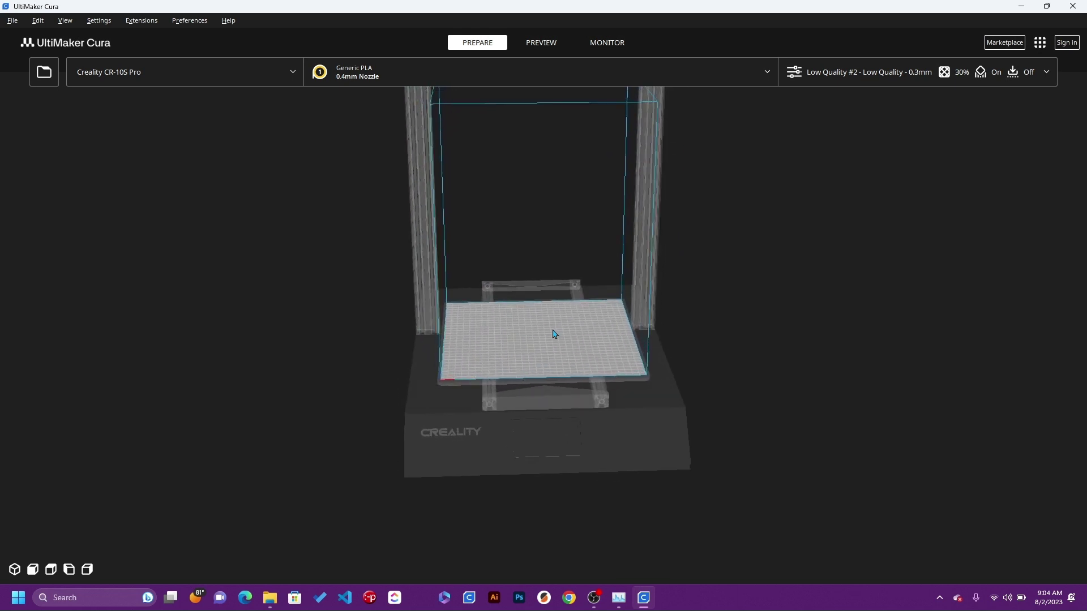